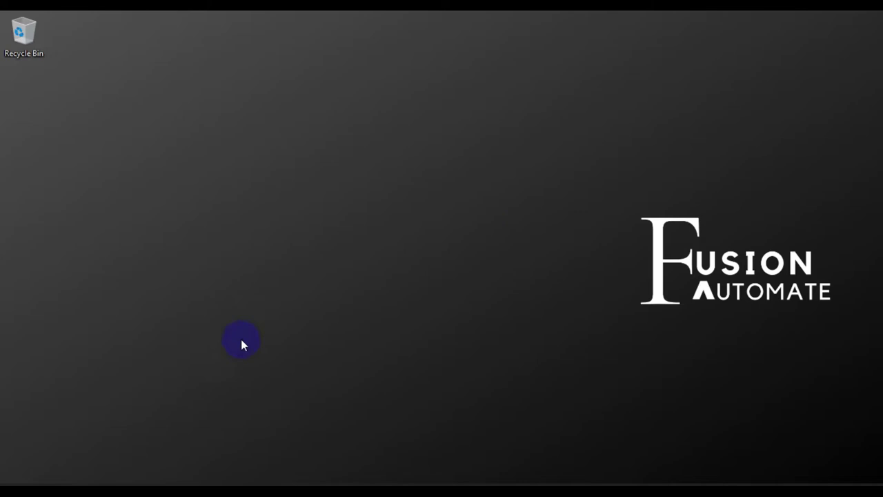
# Restore the Ignition Designer window showing the Send_Email project's email sender form.
pyautogui.click(183, 483)
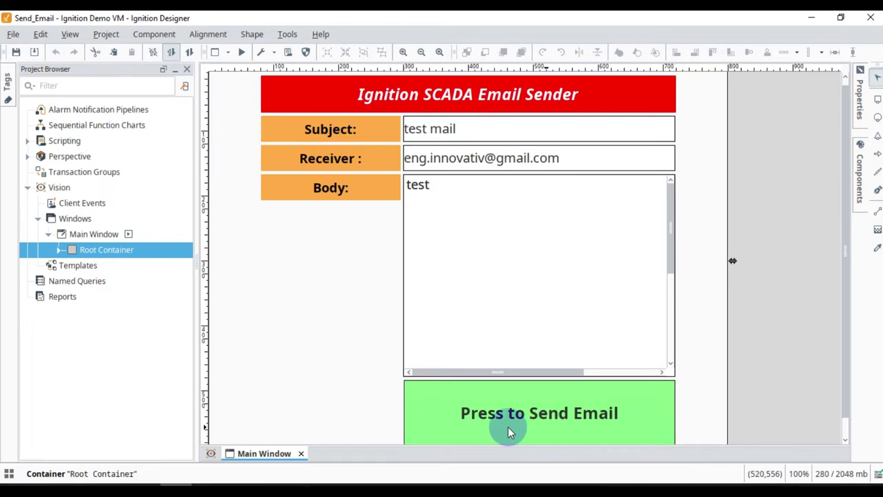
# Create a blank report named 'Test Report' under Reports and open its Design page.
pyautogui.click(46, 299)
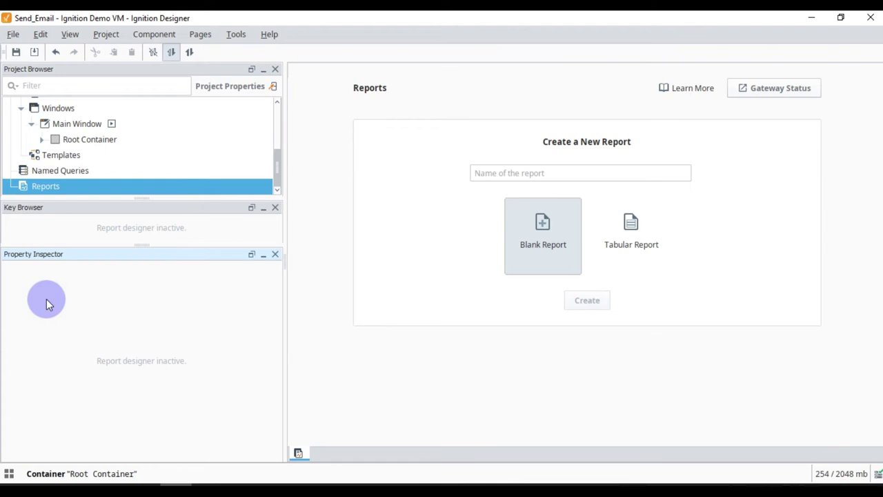
pyautogui.click(548, 172)
pyautogui.write('Test Report')
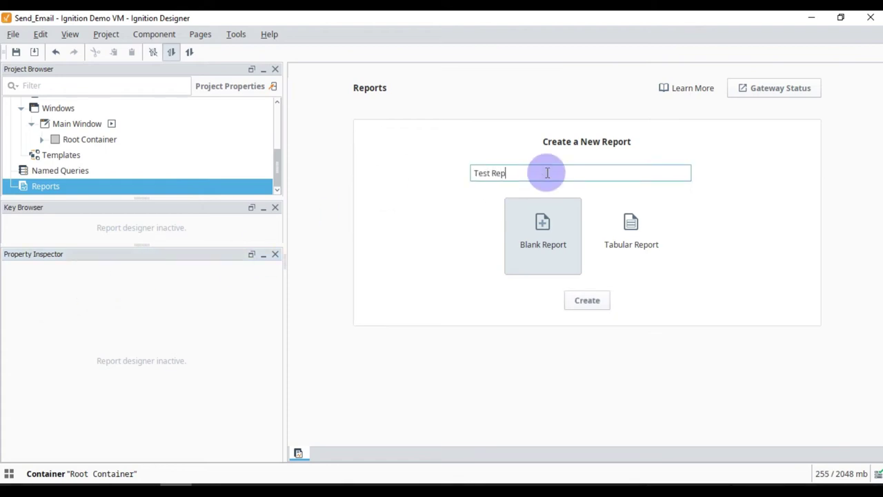
pyautogui.click(596, 302)
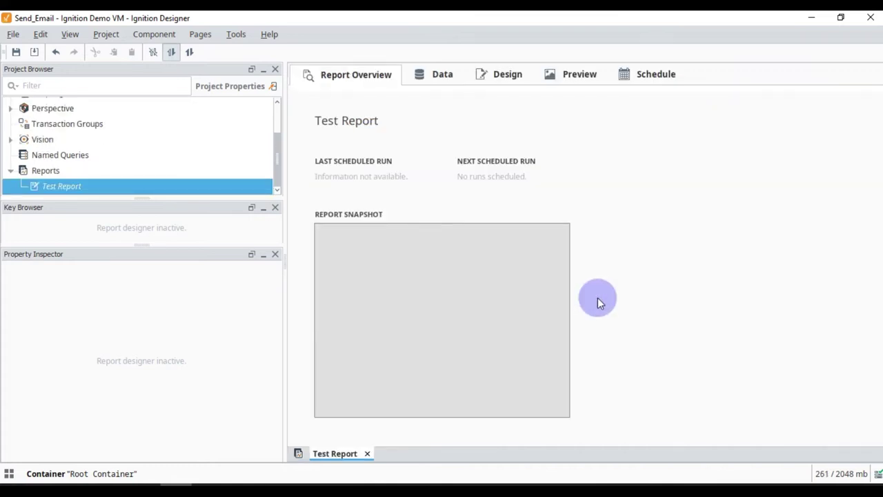
pyautogui.click(511, 81)
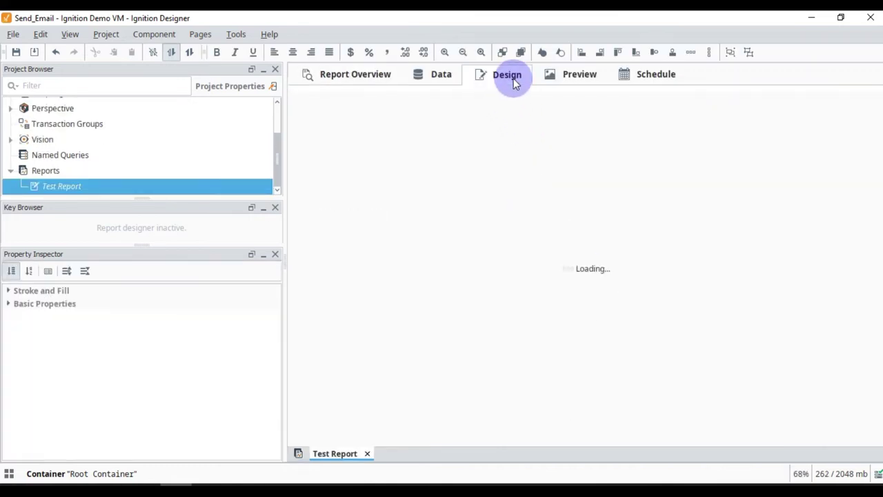
# Add a text box at the page top reading 'This is my Test report from Ignition SCADA'.
pyautogui.click(705, 373)
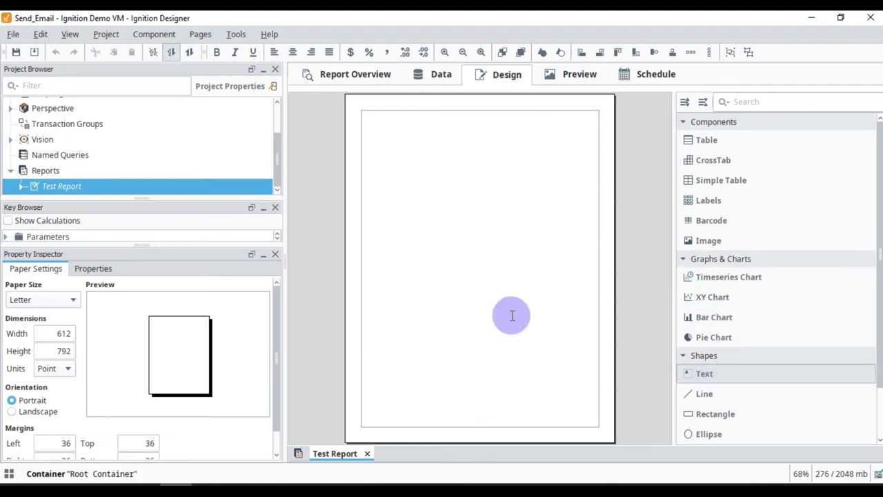
pyautogui.click(391, 128)
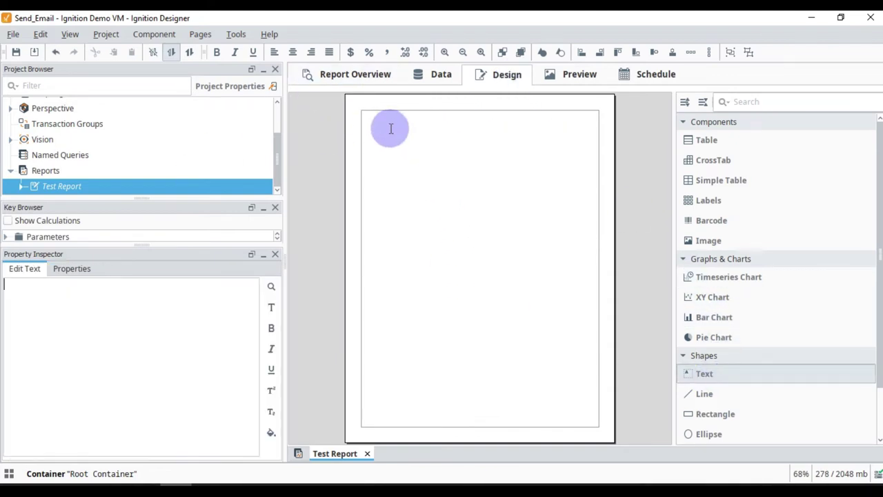
pyautogui.write('This is my')
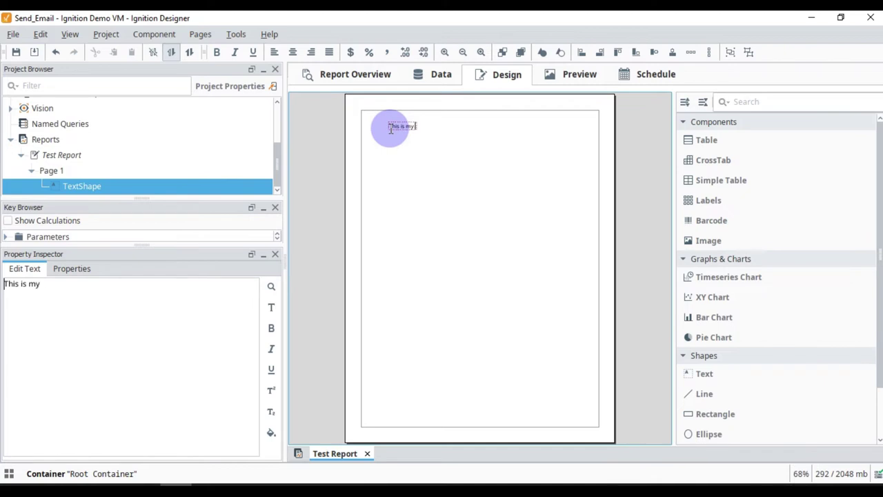
pyautogui.write(' Test report frto')
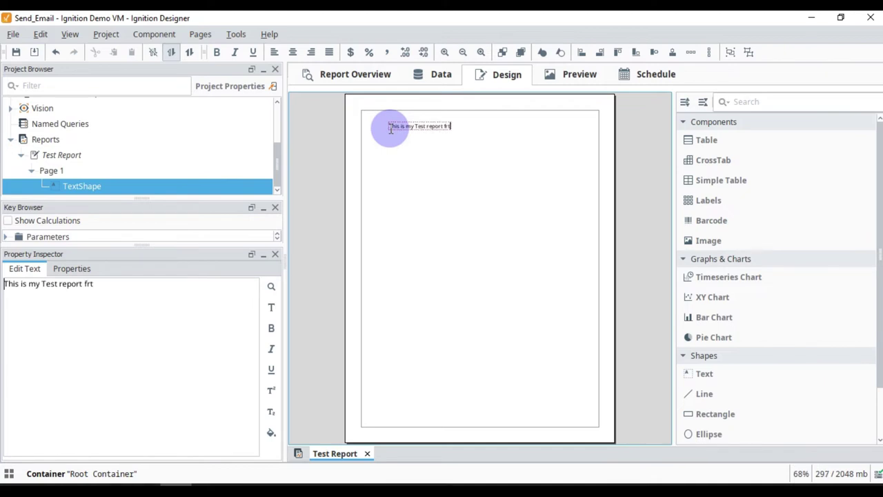
pyautogui.press('BackSpace')
pyautogui.press('BackSpace')
pyautogui.write('om Ignition SCADA')
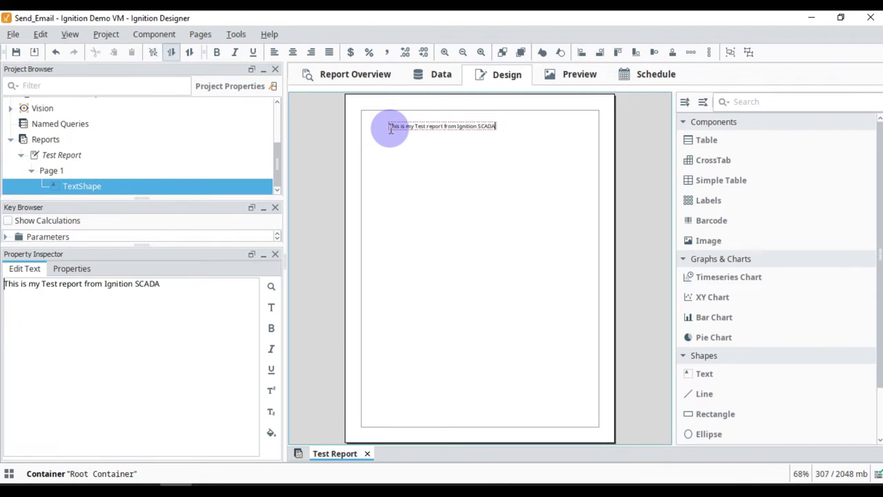
# Make the heading bold at size 18 and nudge it into place.
pyautogui.click(271, 307)
pyautogui.click(498, 216)
pyautogui.click(418, 347)
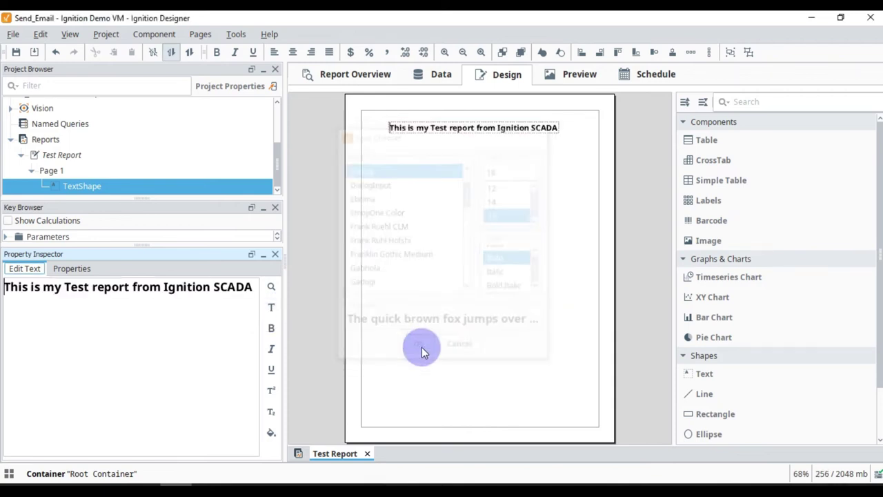
pyautogui.click(513, 158)
pyautogui.click(494, 125)
pyautogui.moveTo(493, 130); pyautogui.dragTo(496, 127)
pyautogui.click(495, 172)
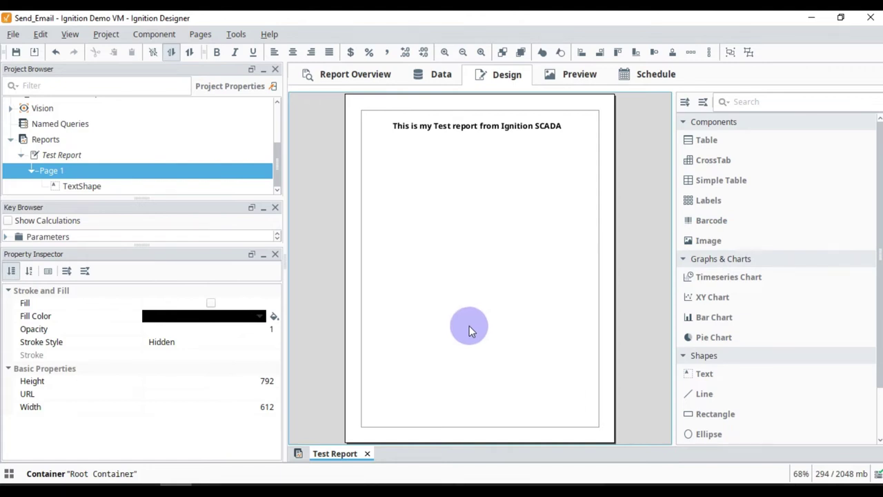
# Add a Test Report schedule set to Once Per Day at midnight.
pyautogui.click(654, 74)
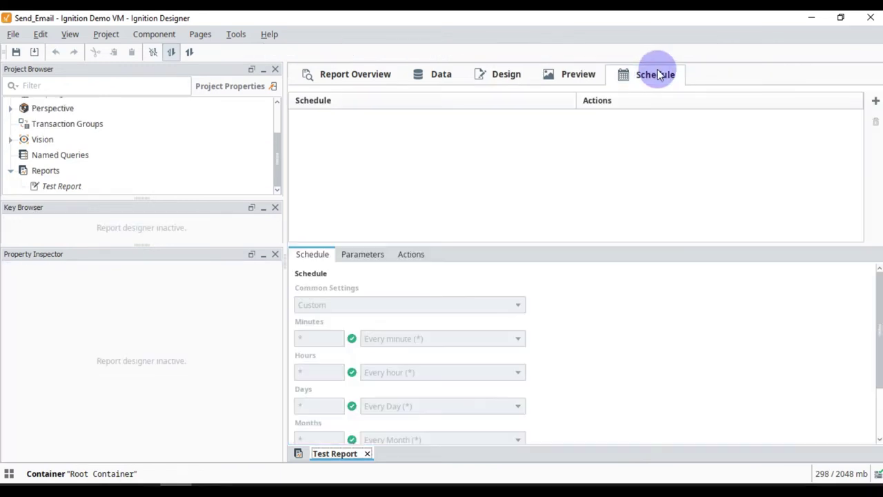
pyautogui.click(875, 101)
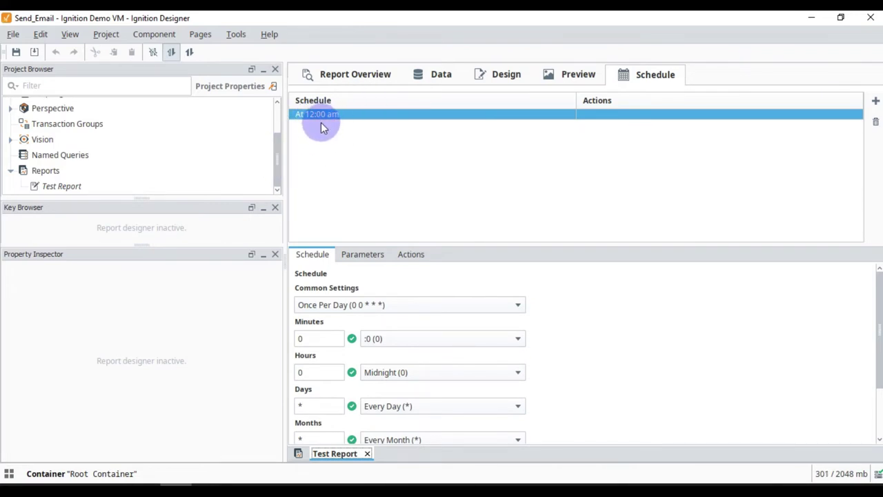
pyautogui.scroll(-1, 369, 292)
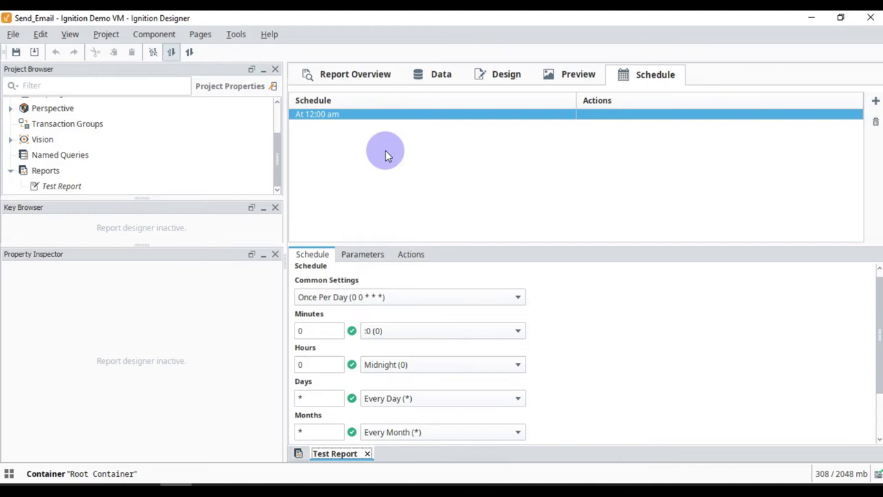
# Add an Email action to the midnight schedule and enter the Outlook sender address as From Address.
pyautogui.click(413, 257)
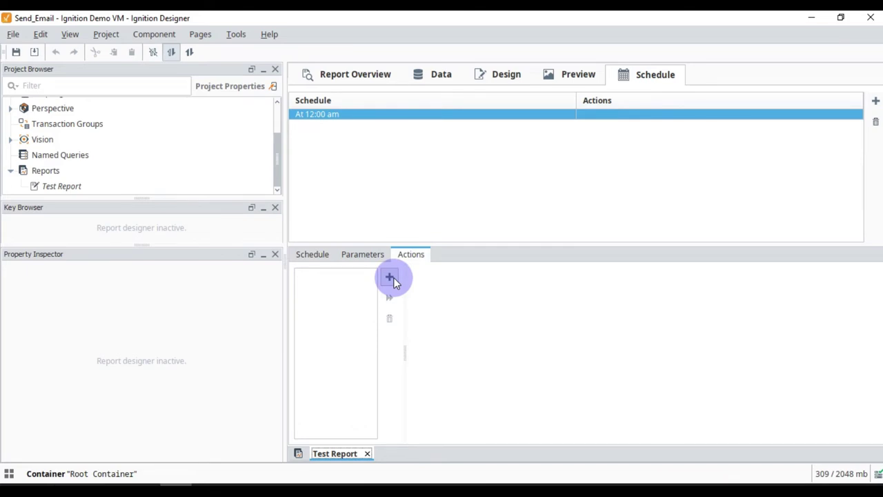
pyautogui.click(390, 278)
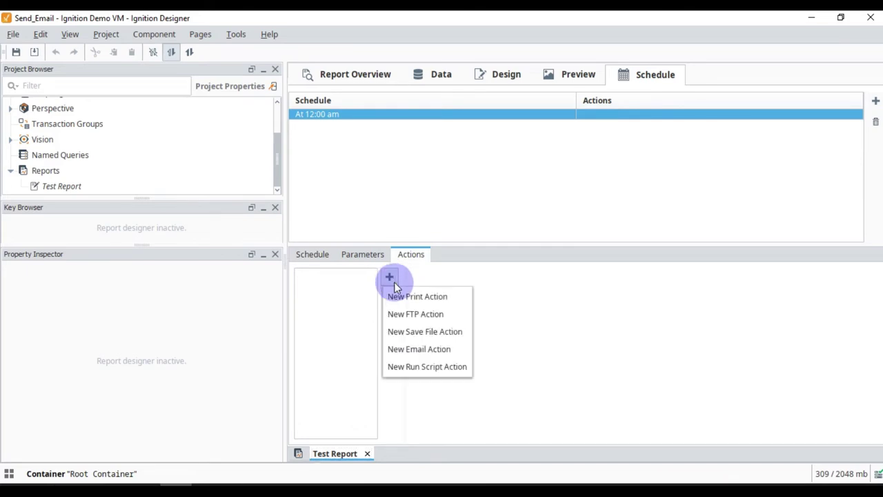
pyautogui.click(422, 351)
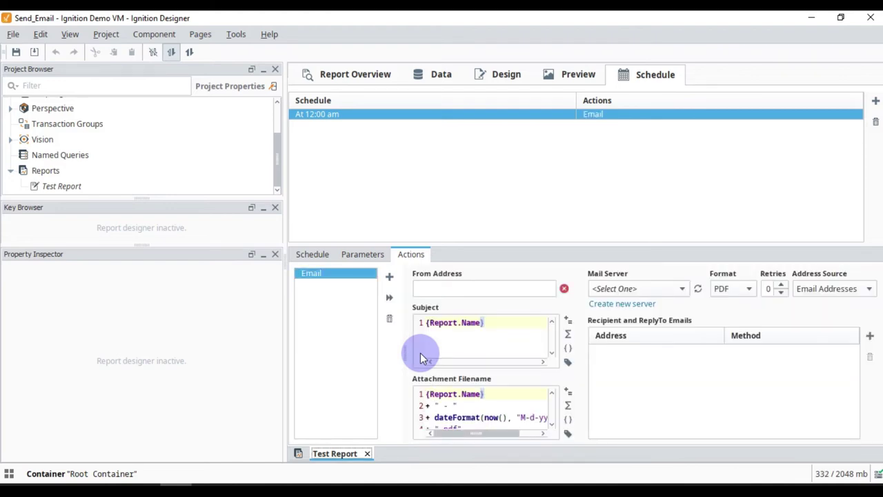
pyautogui.click(444, 289)
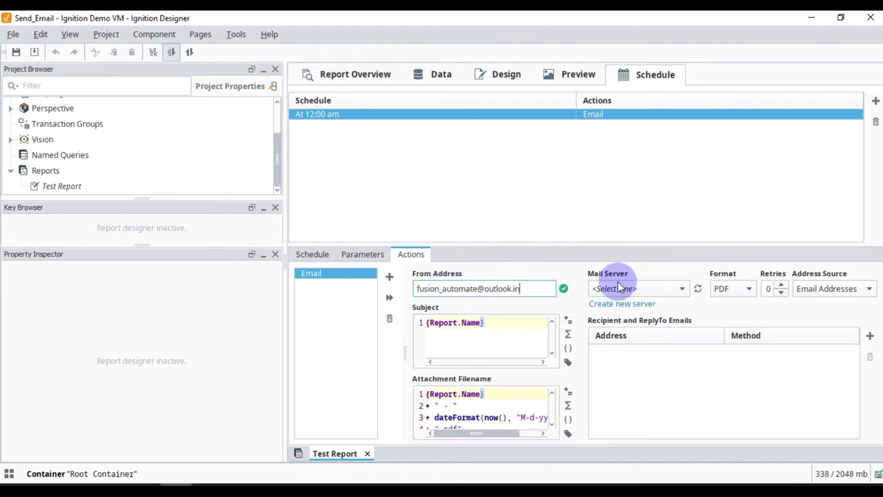
pyautogui.click(43, 487)
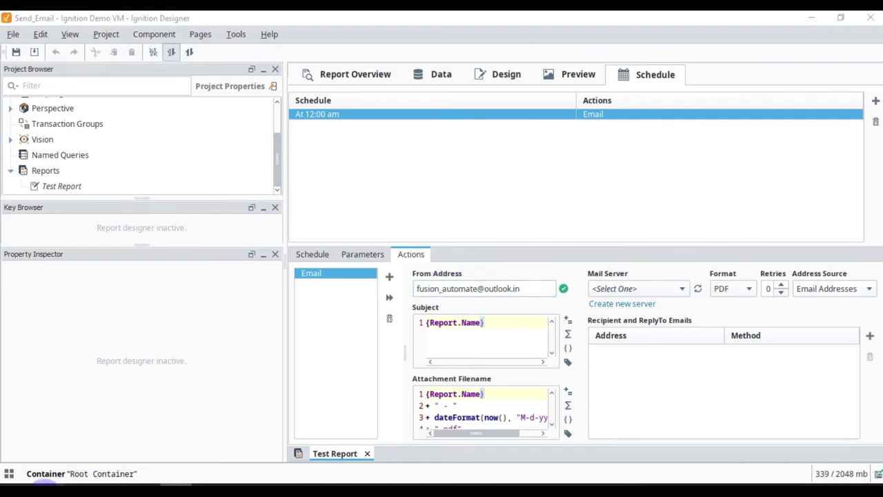
# Check the Outlook_email_profile name in the Gateway's SMTP Profiles list.
pyautogui.doubleClick(269, 246)
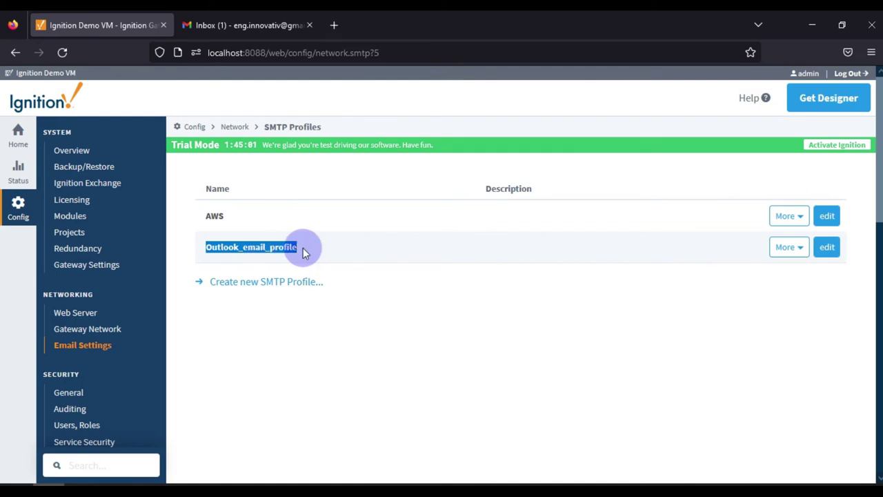
pyautogui.doubleClick(254, 249)
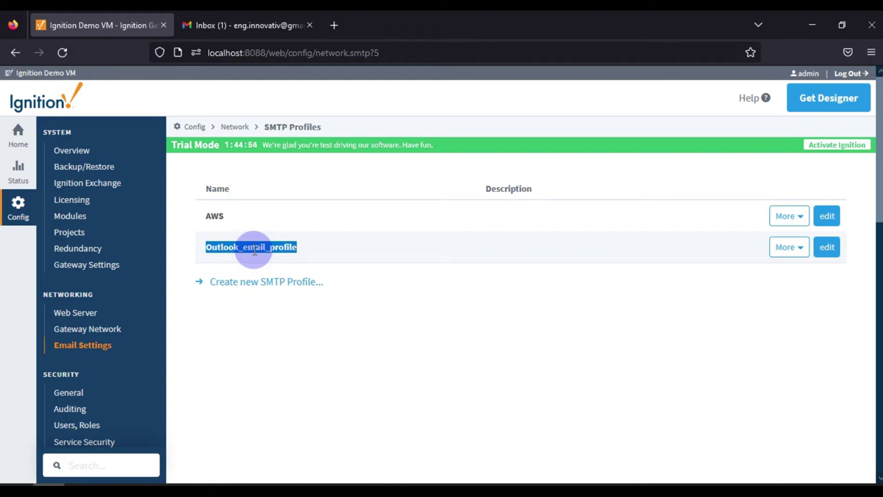
pyautogui.click(360, 249)
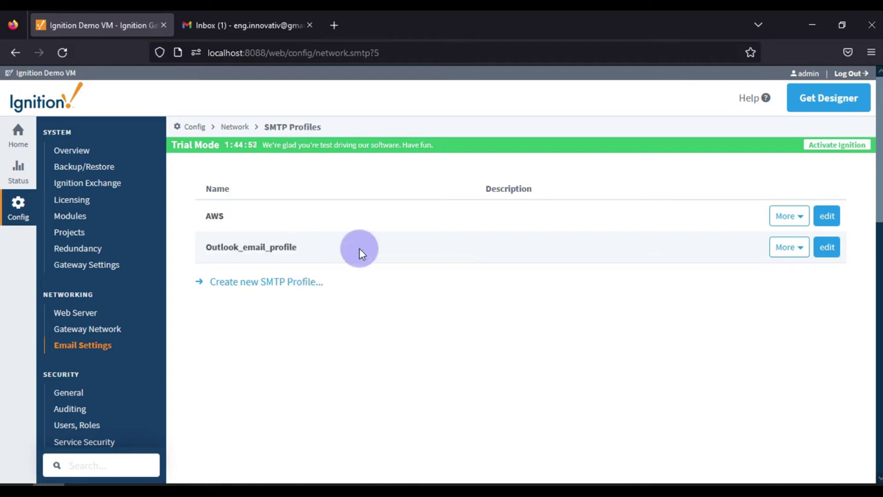
# Set the Email action's mail server to Outlook_email_profile, keeping PDF format.
pyautogui.click(812, 25)
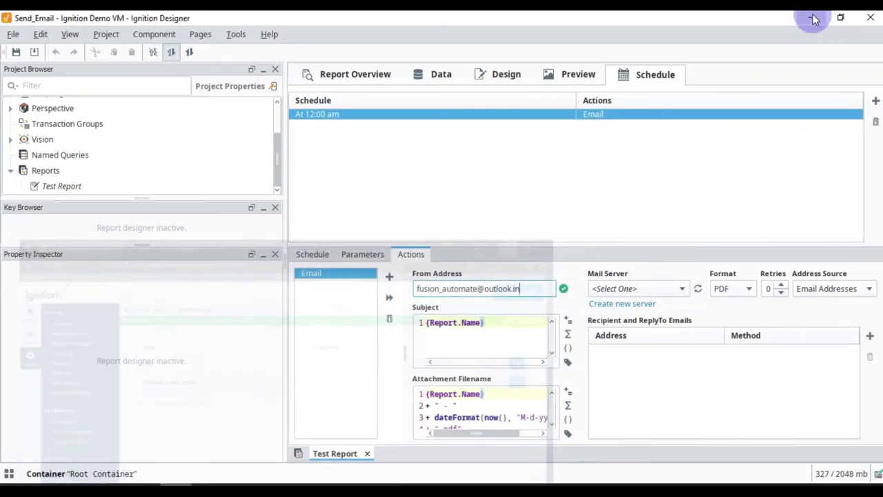
pyautogui.click(681, 288)
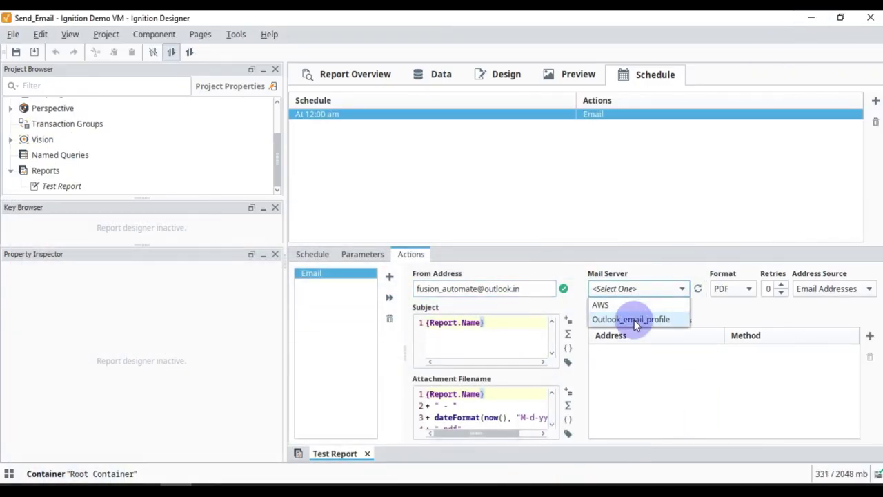
pyautogui.click(634, 319)
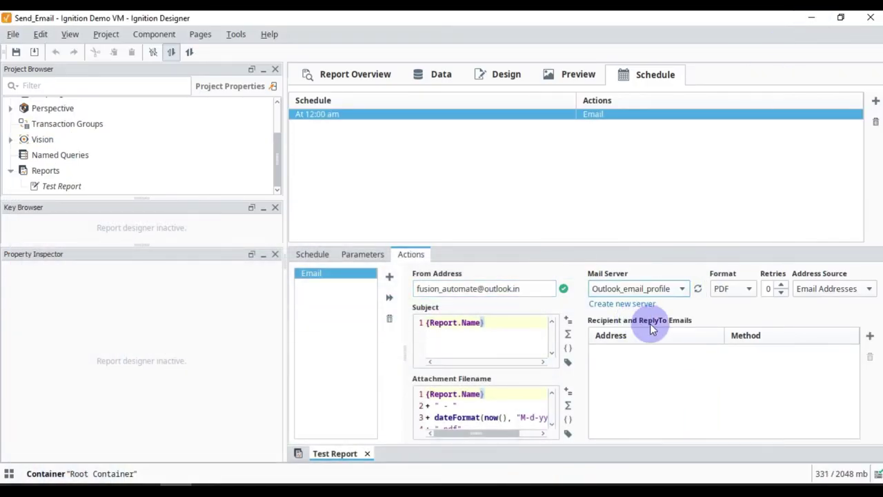
pyautogui.click(744, 296)
pyautogui.click(746, 295)
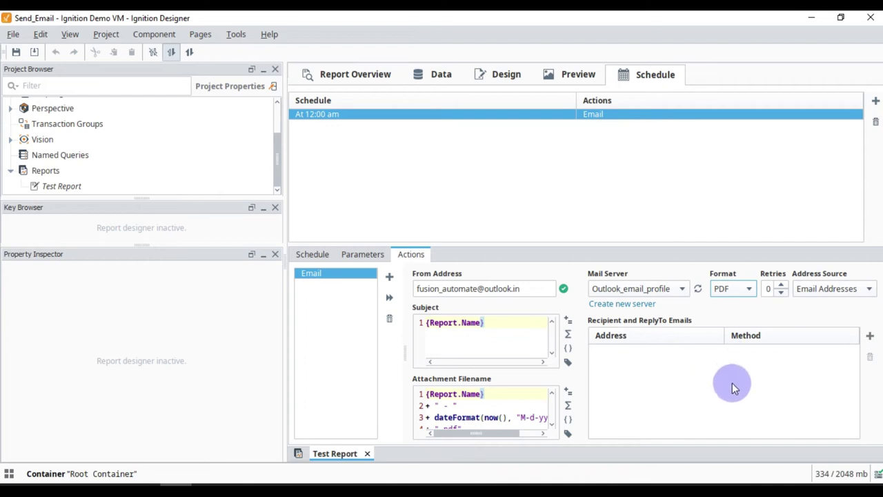
# Add the Gmail recipient address under To and save the project.
pyautogui.click(871, 336)
pyautogui.doubleClick(689, 350)
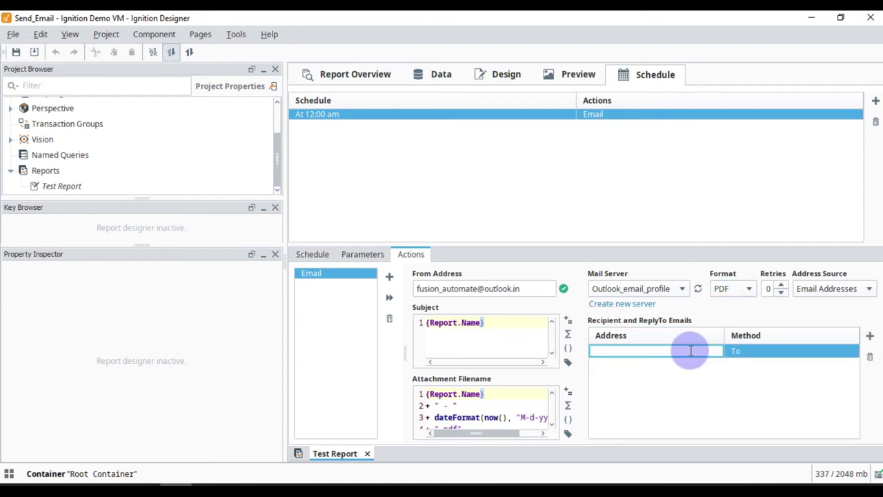
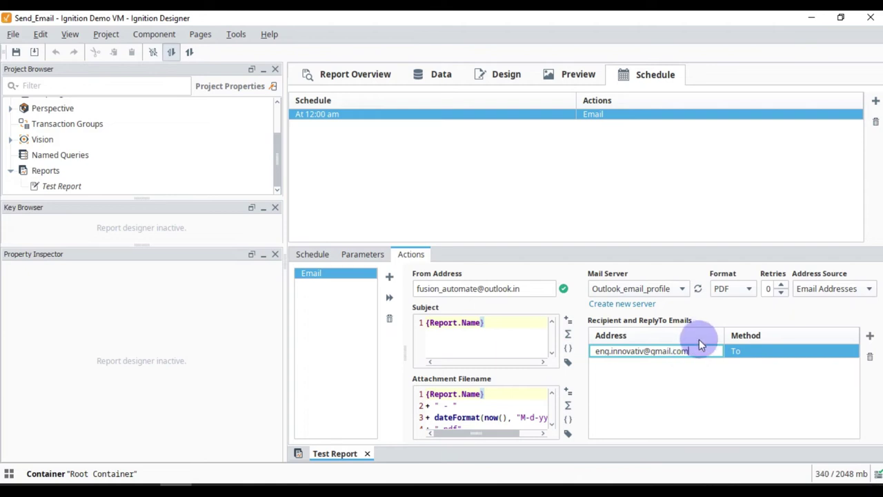
pyautogui.click(549, 211)
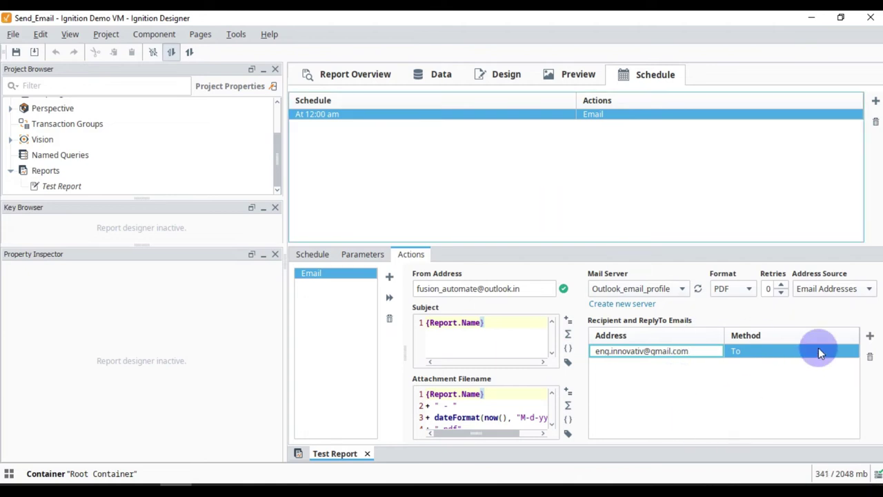
pyautogui.hotkey('ctrl', 's')
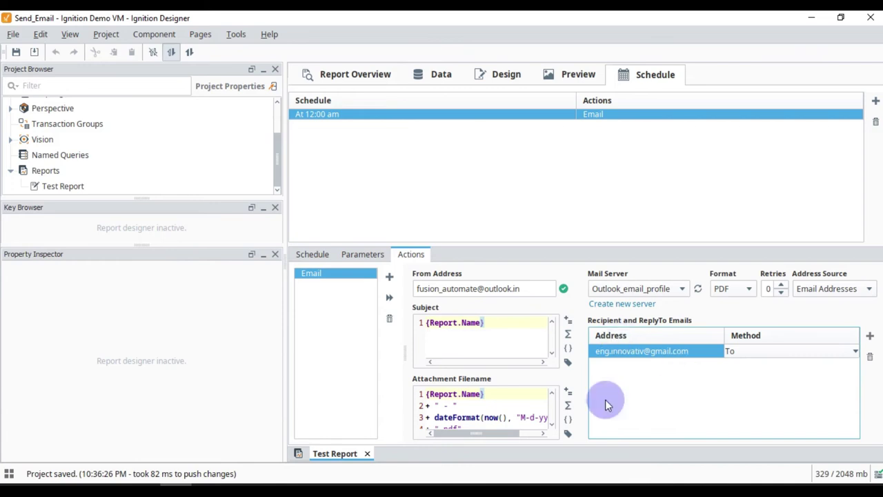
# Recheck the sender address, the Outlook_email_profile mail server and the PDF format.
pyautogui.click(454, 287)
pyautogui.hotkey('ctrl', 'a')
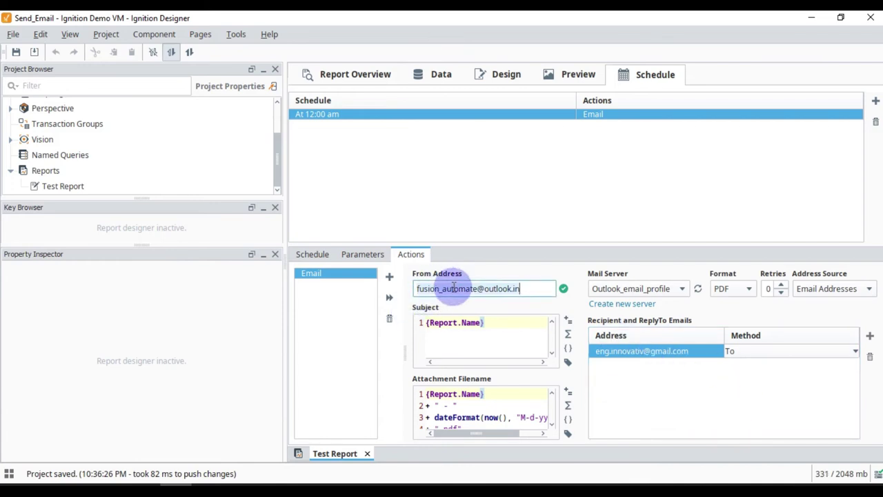
pyautogui.click(635, 288)
pyautogui.click(635, 288)
pyautogui.click(749, 288)
pyautogui.click(750, 290)
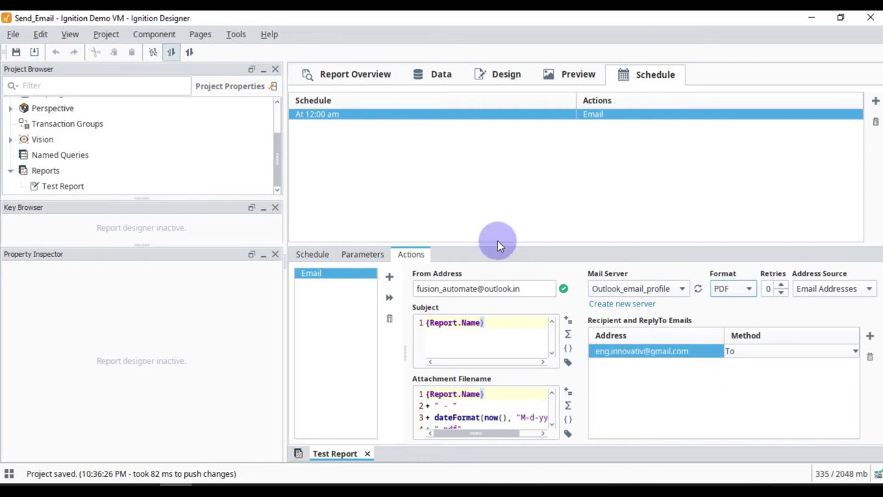
# Enlarge the email settings panel and review the Subject and attachment filename expressions.
pyautogui.moveTo(496, 244); pyautogui.dragTo(500, 173)
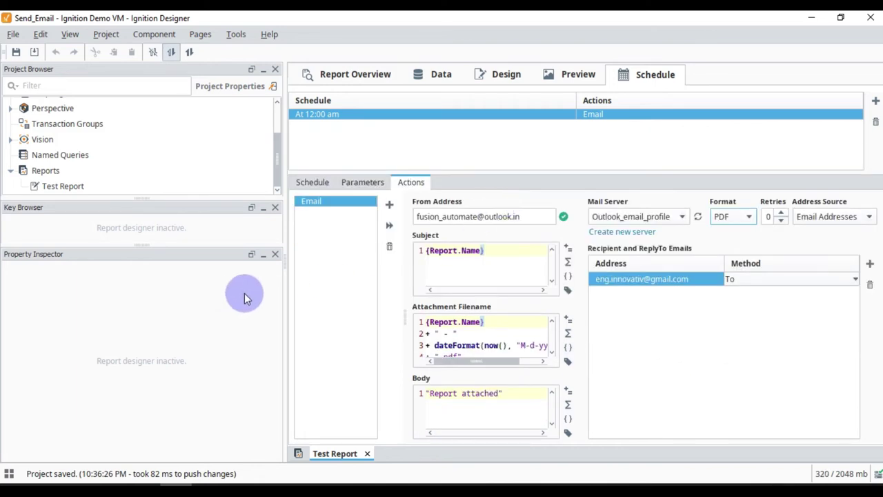
pyautogui.moveTo(285, 264); pyautogui.dragTo(221, 266)
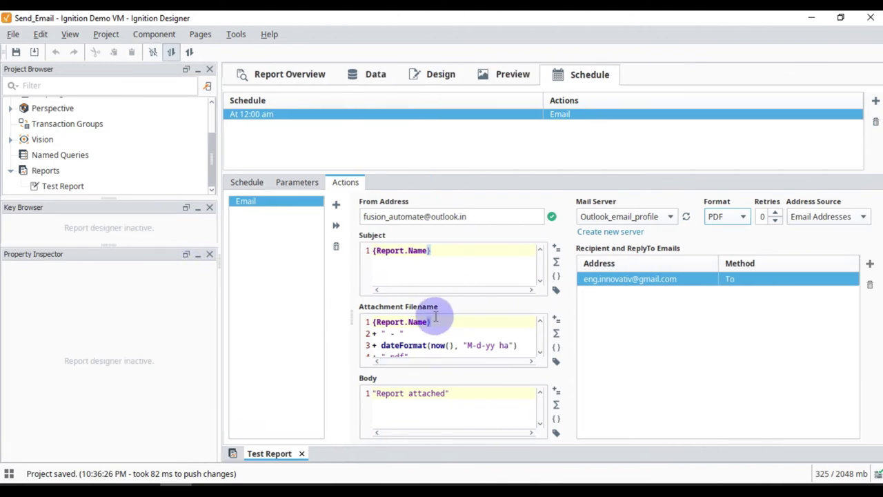
pyautogui.click(487, 258)
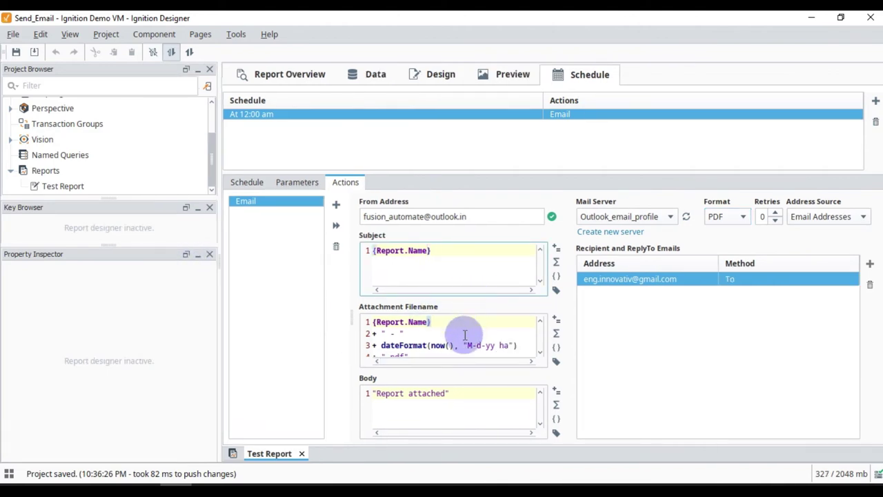
pyautogui.scroll(-1, 459, 338)
pyautogui.scroll(1, 459, 337)
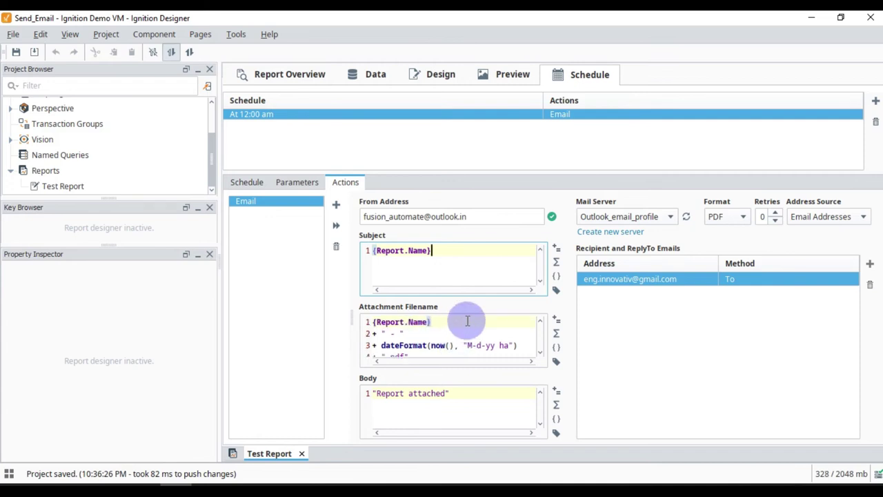
pyautogui.scroll(-1, 467, 321)
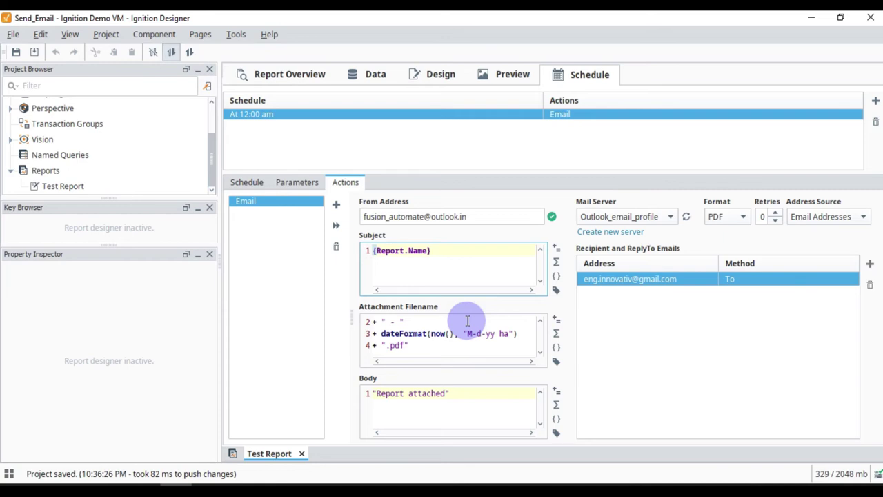
pyautogui.moveTo(455, 341); pyautogui.dragTo(400, 310)
pyautogui.click(436, 341)
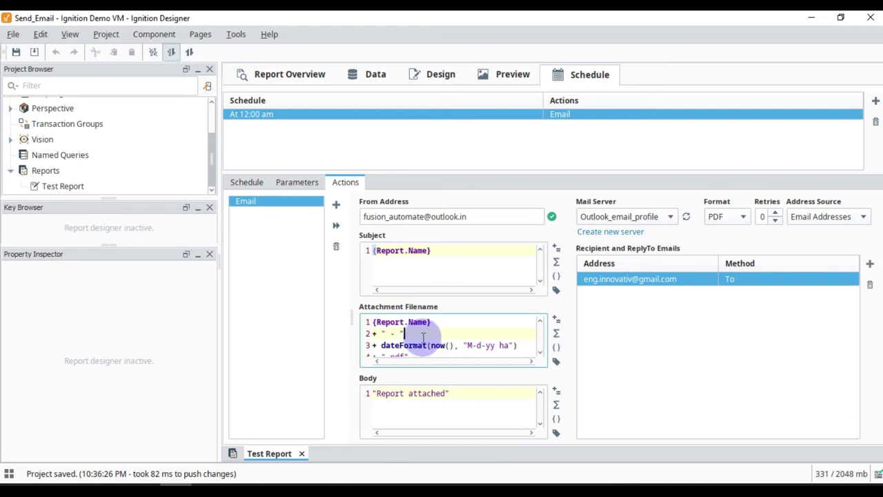
pyautogui.click(397, 334)
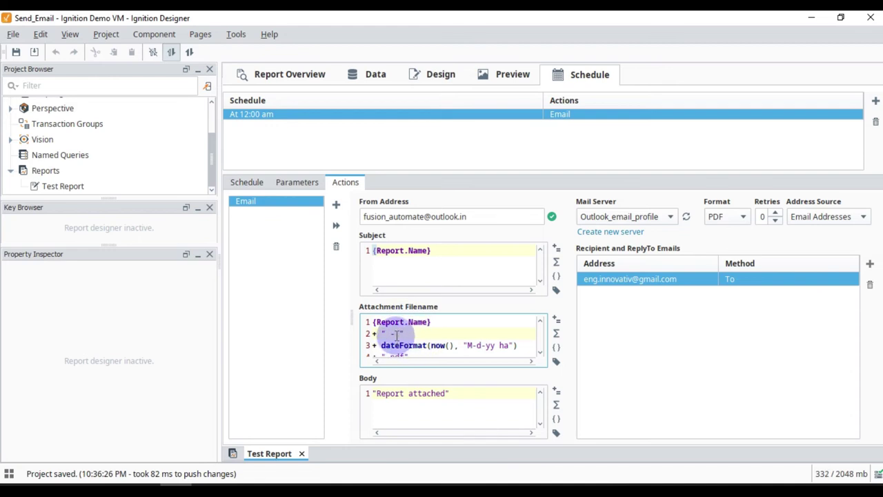
pyautogui.scroll(-1, 448, 342)
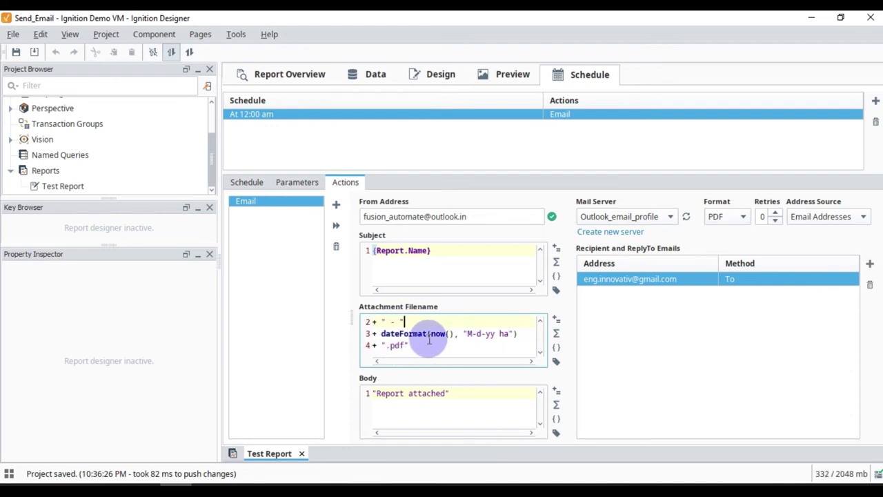
# Confirm the Body reads 'Report attached' and save the project.
pyautogui.moveTo(450, 393); pyautogui.dragTo(355, 378)
pyautogui.click(494, 410)
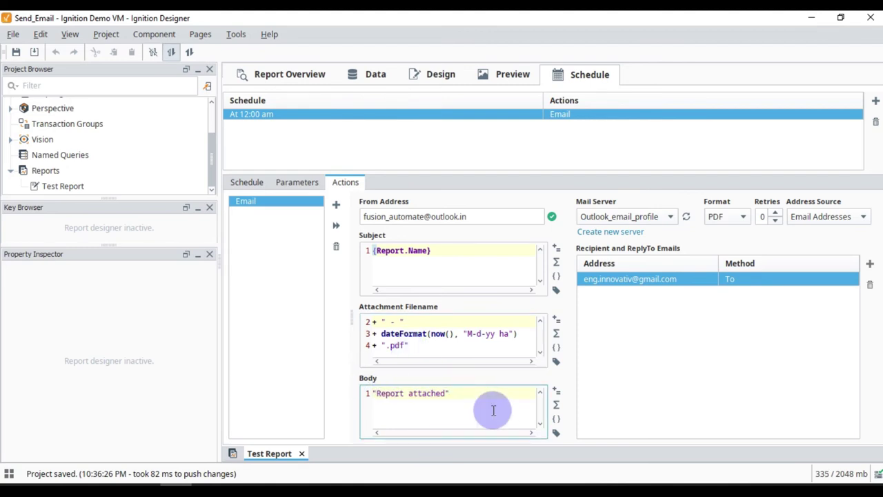
pyautogui.moveTo(490, 408); pyautogui.dragTo(339, 384)
pyautogui.click(400, 400)
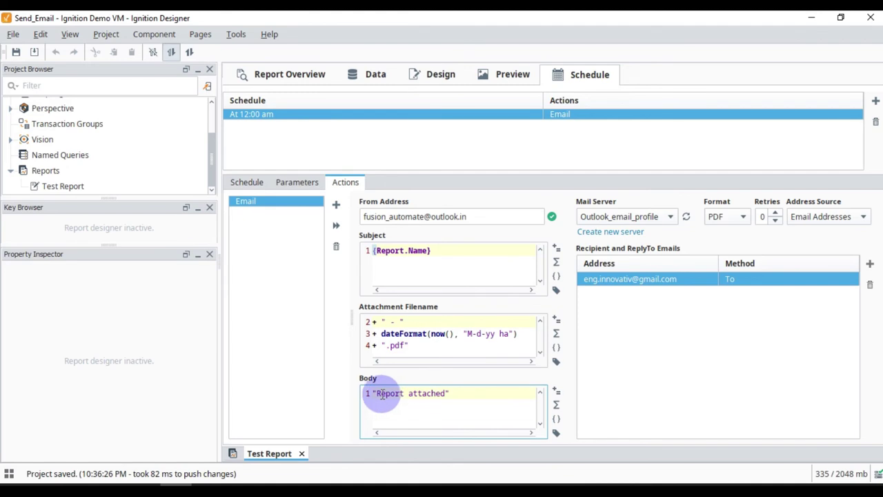
pyautogui.click(376, 394)
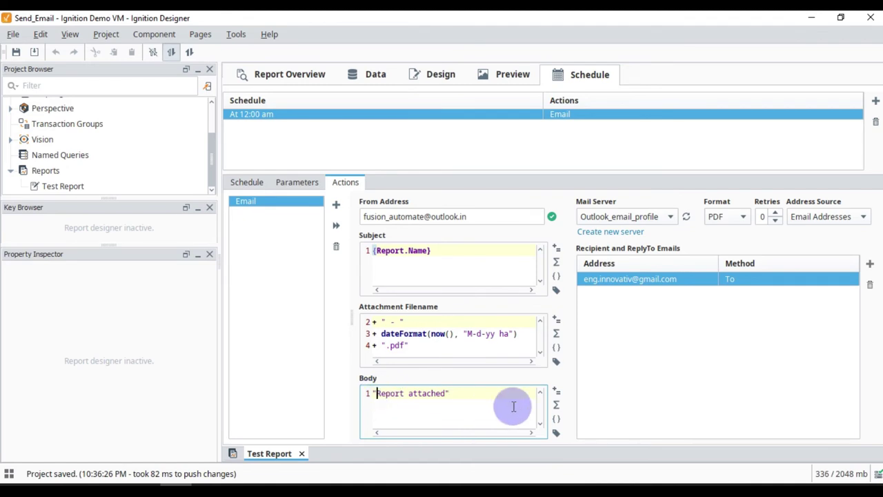
pyautogui.hotkey('ctrl', 's')
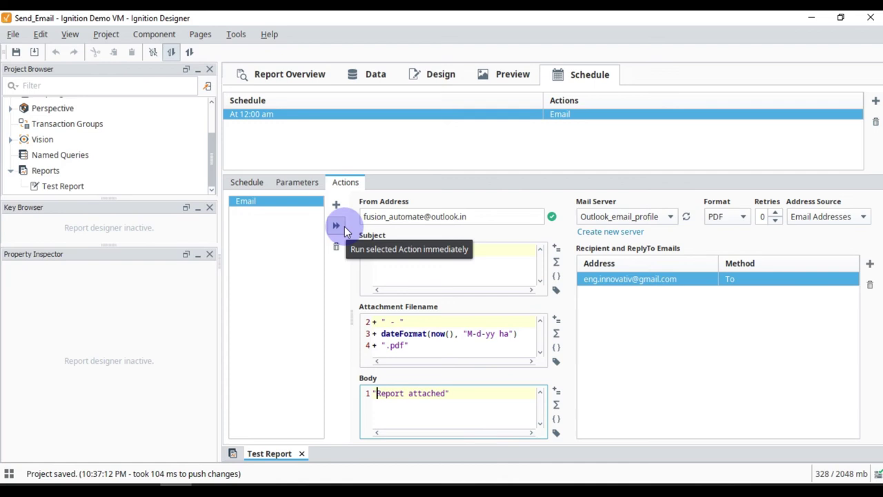
# Test-send the Email action immediately and bring up the browser.
pyautogui.click(342, 227)
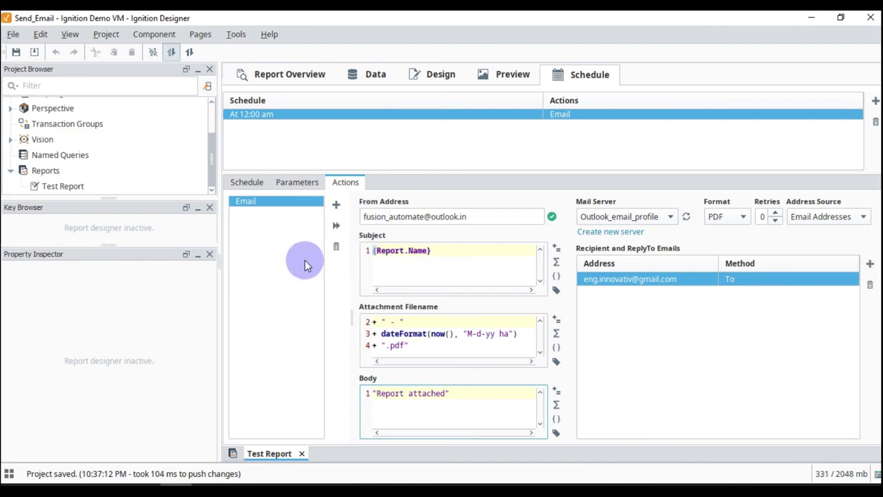
pyautogui.click(65, 477)
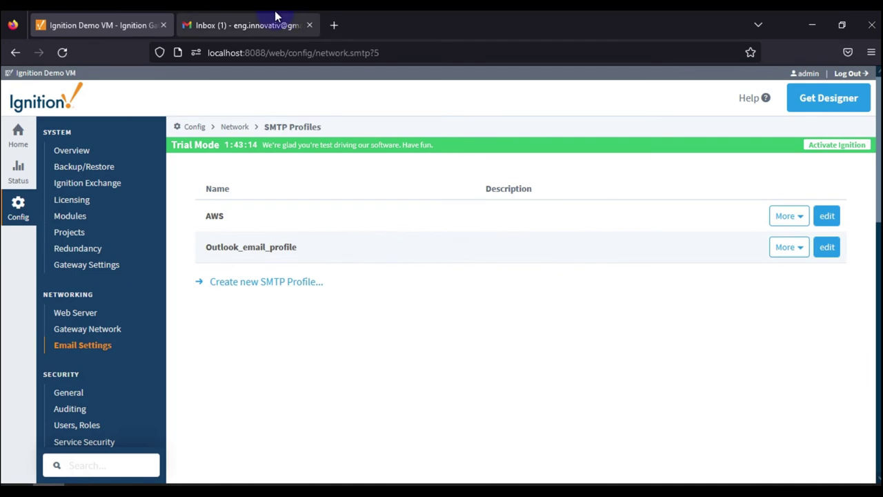
# Refresh the Gmail inbox and open the new Test Report email.
pyautogui.click(276, 16)
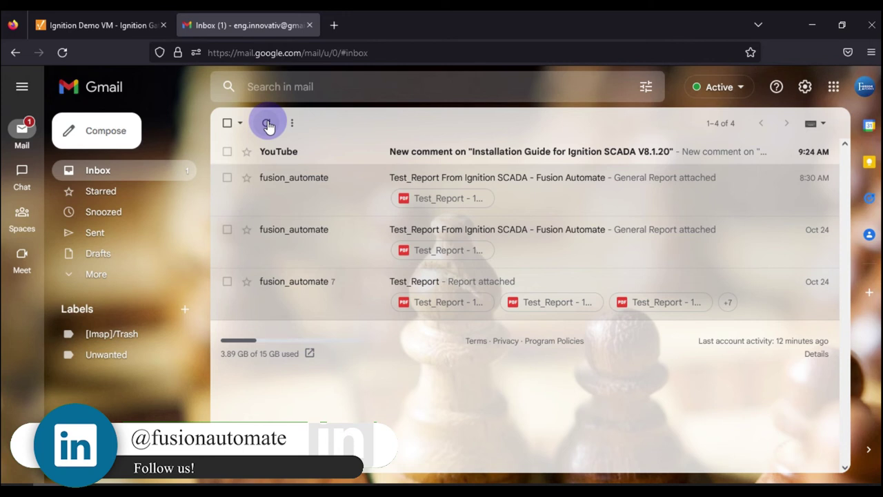
pyautogui.click(268, 125)
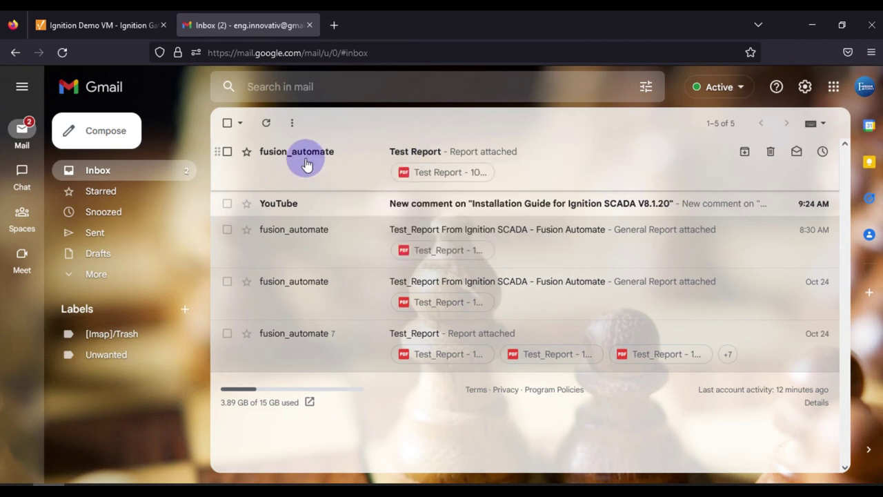
pyautogui.click(304, 155)
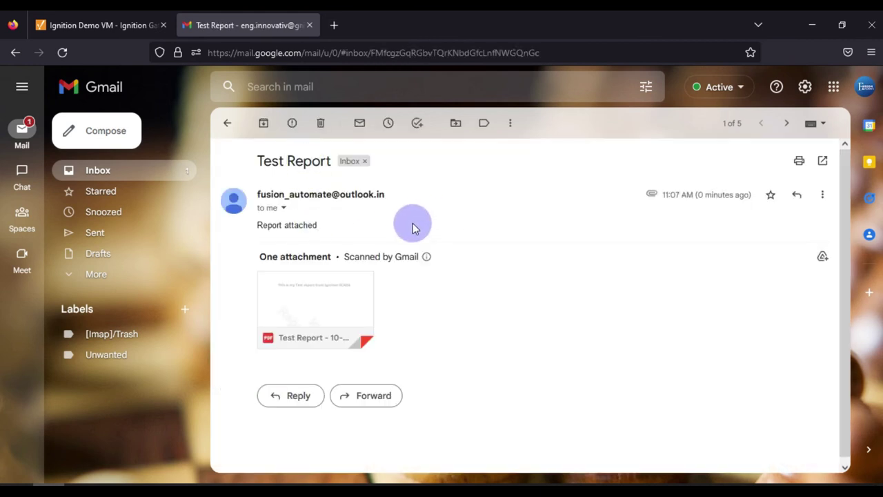
pyautogui.tripleClick(284, 224)
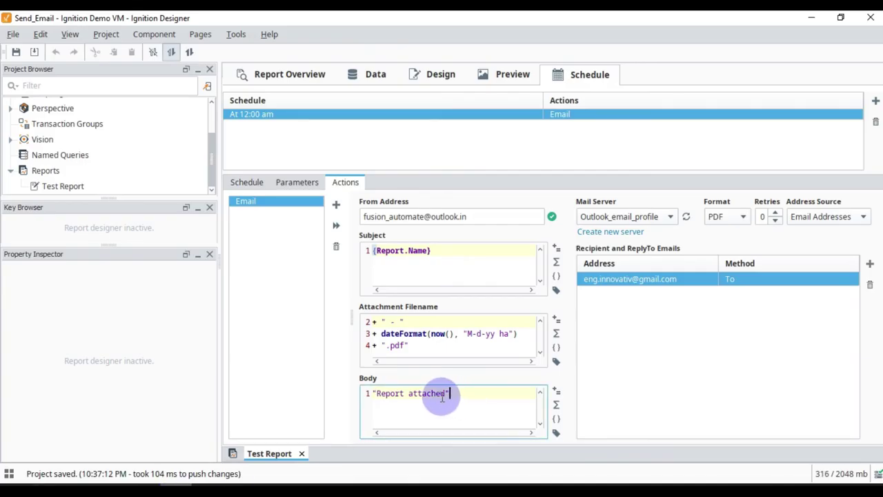
# Compare the body and filename with the Designer settings, then preview the attached Test Report PDF.
pyautogui.moveTo(445, 393); pyautogui.dragTo(365, 393)
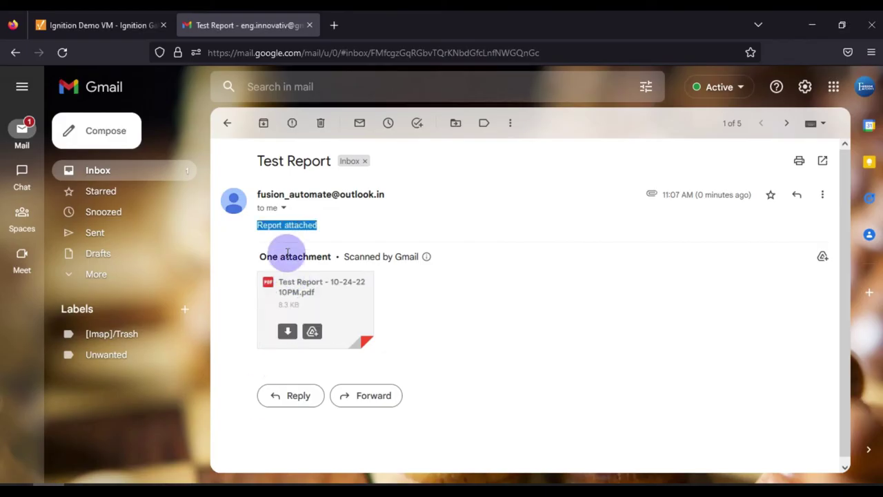
pyautogui.moveTo(310, 296)
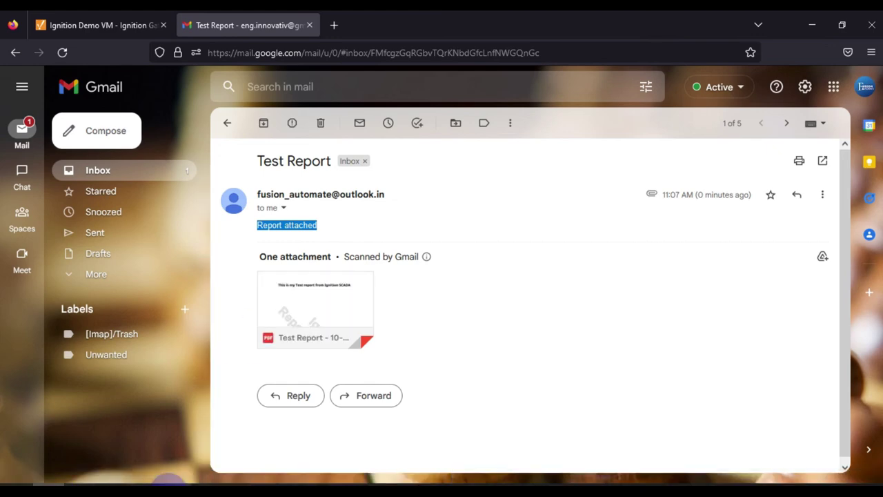
pyautogui.hotkey('alt', 'Tab')
pyautogui.click(501, 338)
pyautogui.moveTo(506, 349); pyautogui.dragTo(487, 335)
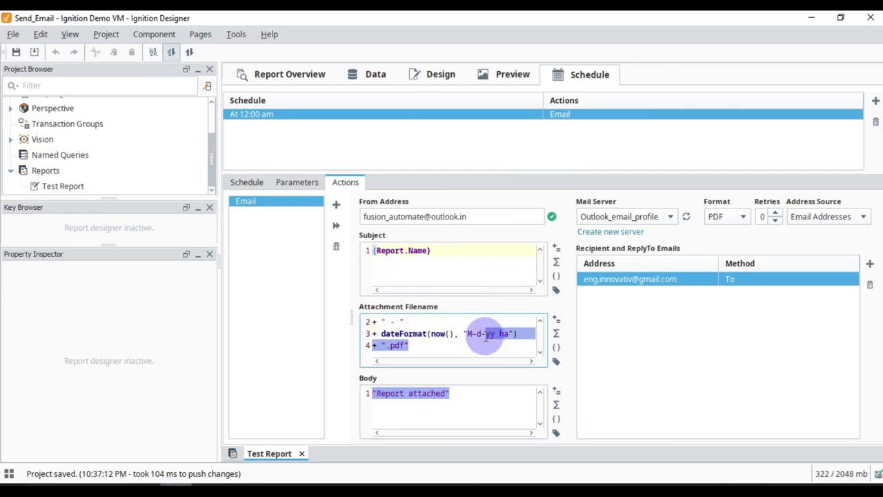
pyautogui.click(516, 354)
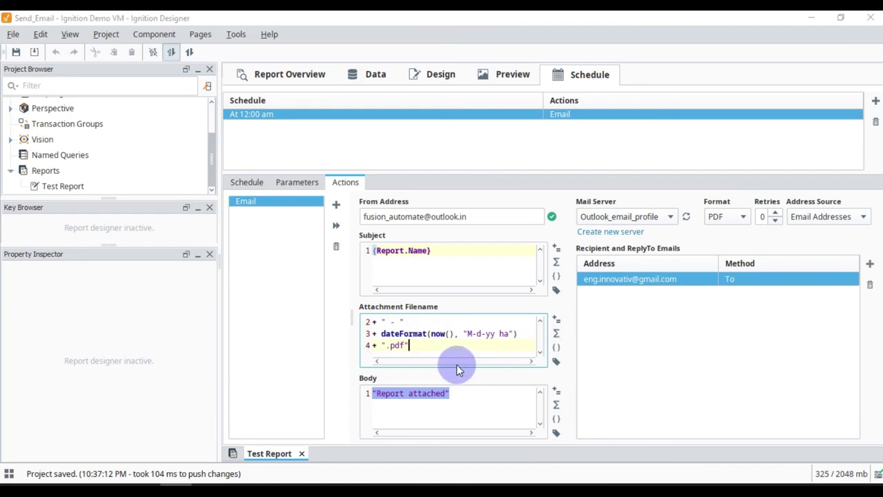
pyautogui.hotkey('alt', 'Tab')
pyautogui.click(291, 305)
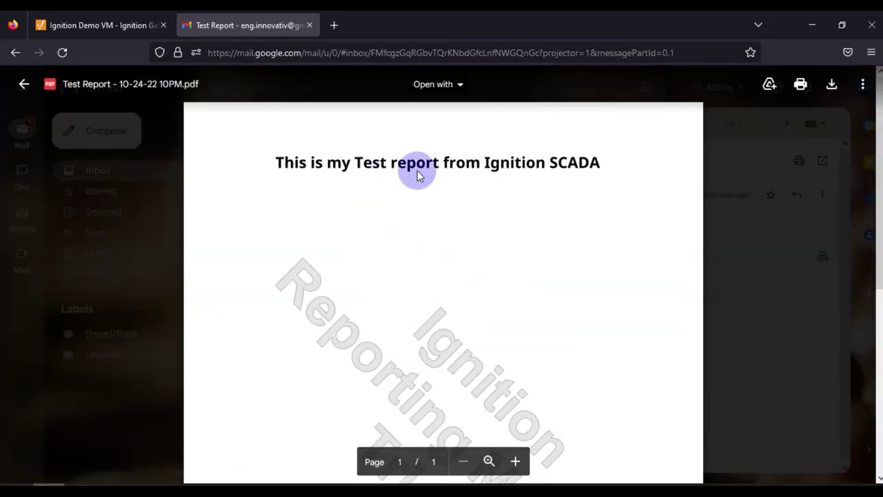
# Scroll through the Test Report PDF in Gmail's attachment preview, then close the preview.
pyautogui.scroll(-4, 538, 276)
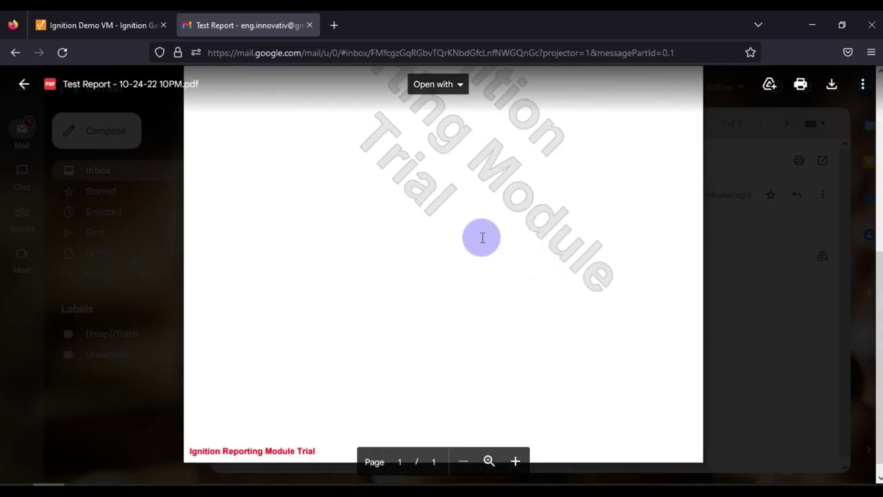
pyautogui.scroll(4, 478, 237)
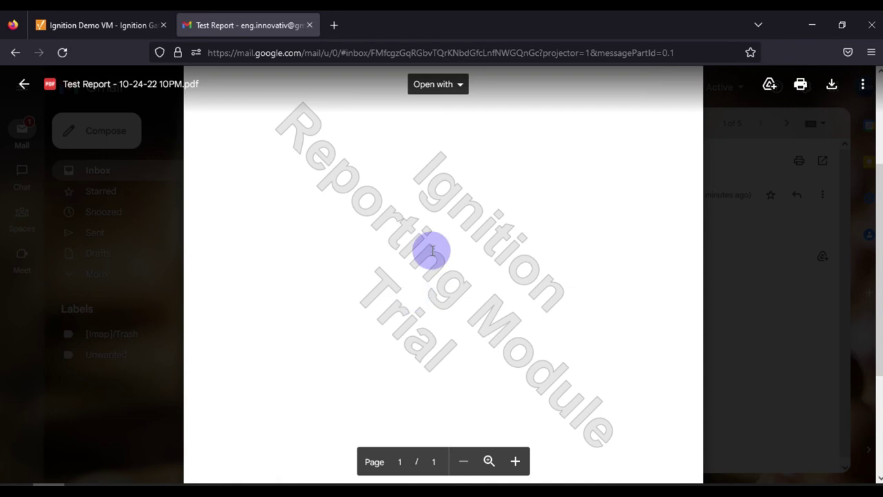
pyautogui.click(717, 227)
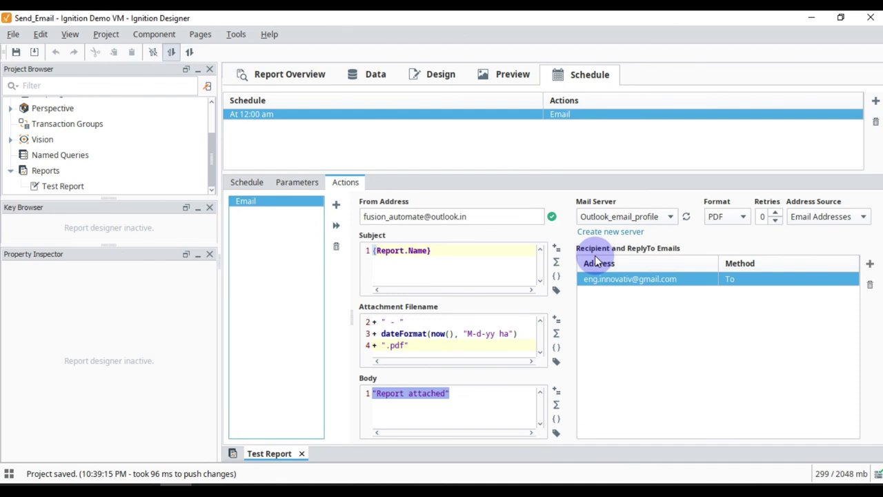
# Add a recipient row with method To, delete the empty row, review the schedule, and save.
pyautogui.click(869, 263)
pyautogui.click(805, 295)
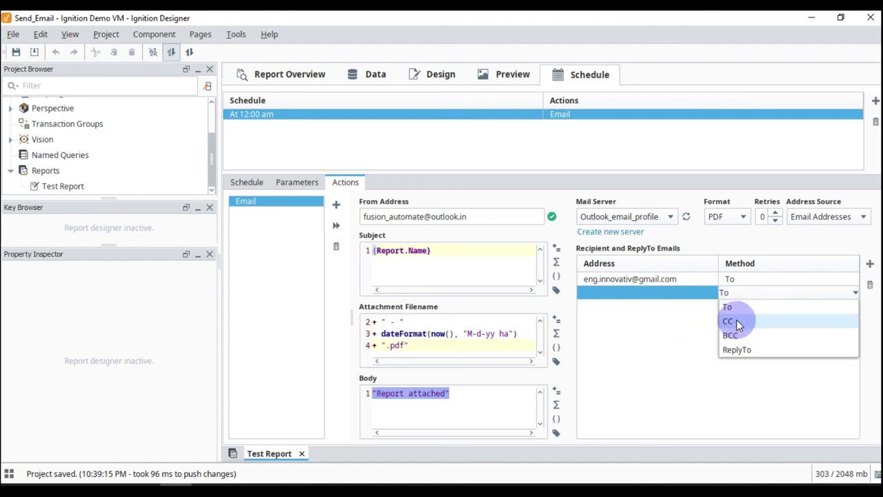
pyautogui.click(677, 340)
pyautogui.click(870, 285)
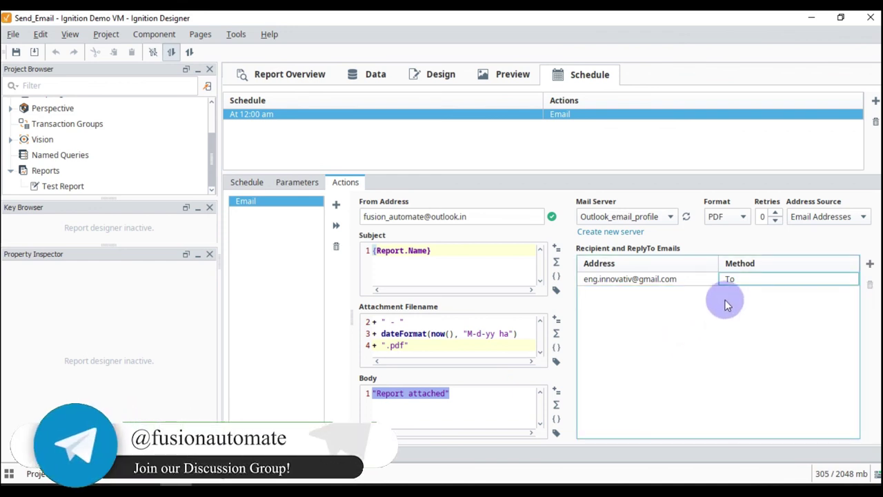
pyautogui.click(247, 183)
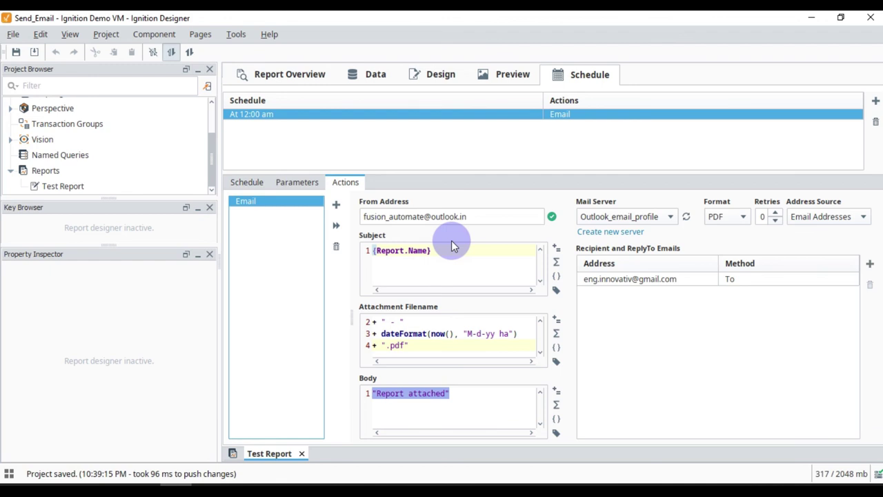
pyautogui.hotkey('ctrl', 's')
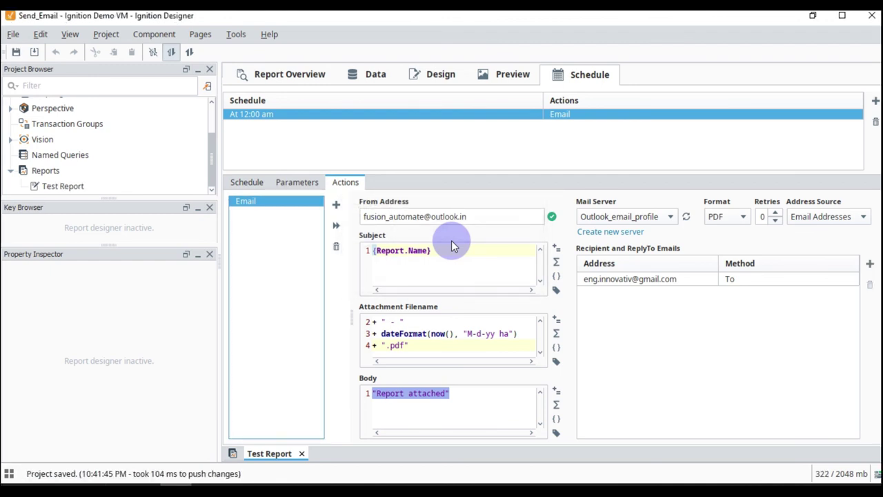
# Minimize Ignition Designer with Win+D to reveal the desktop.
pyautogui.press('super+d')
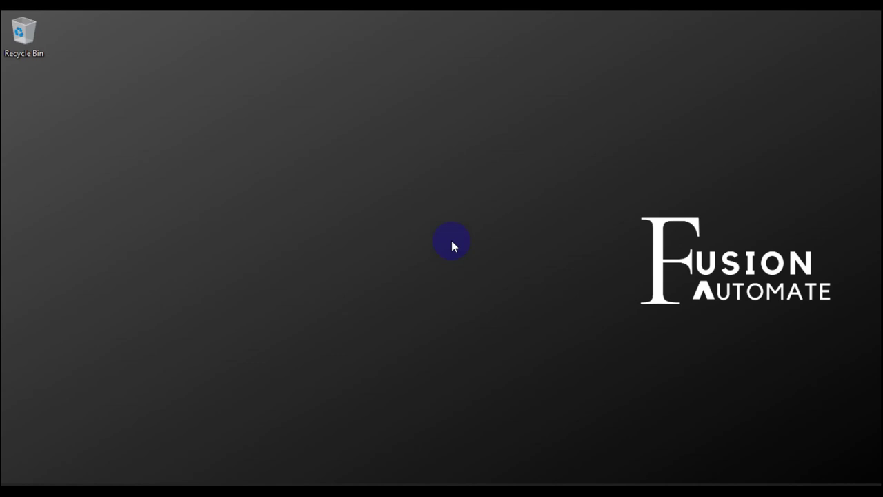